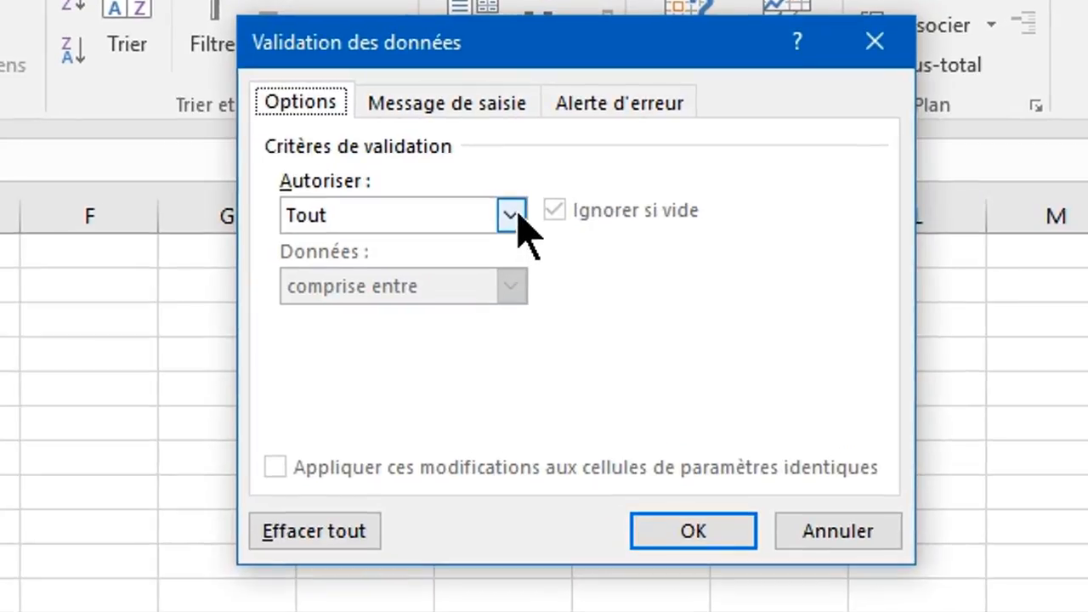
# Restrict the cell's validation to a Liste with the source entries "----; Mr; Mme; Melle".
pyautogui.click(563, 196)
pyautogui.click(321, 313)
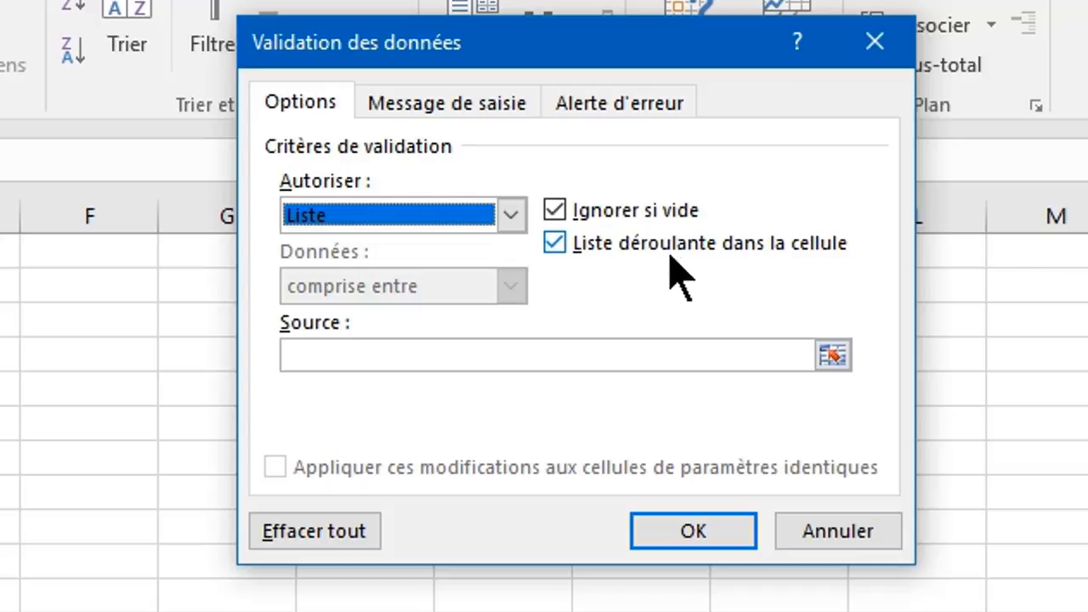
pyautogui.click(356, 354)
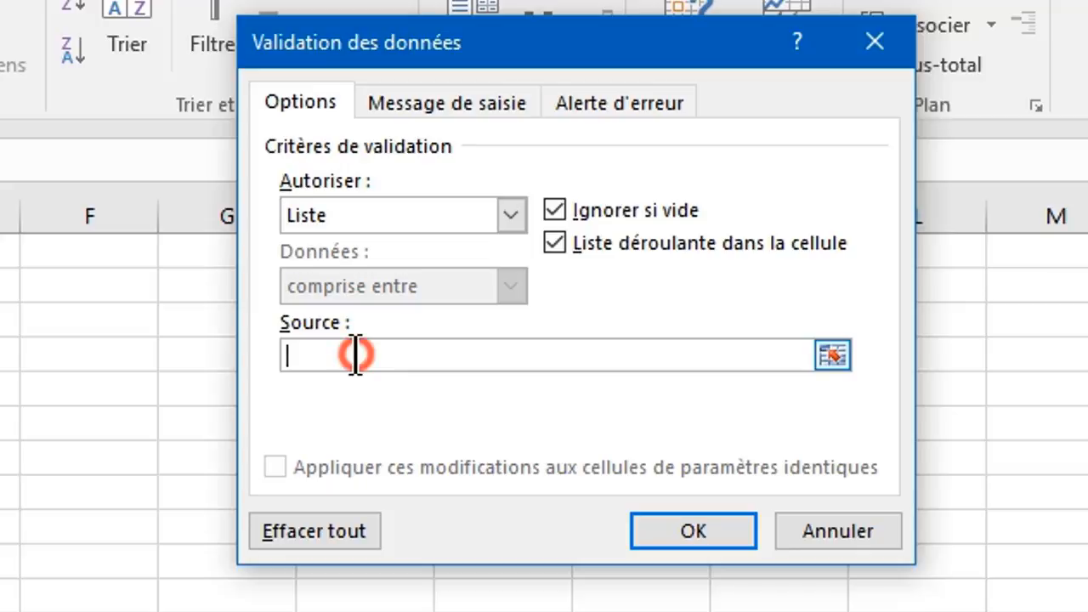
pyautogui.write('-')
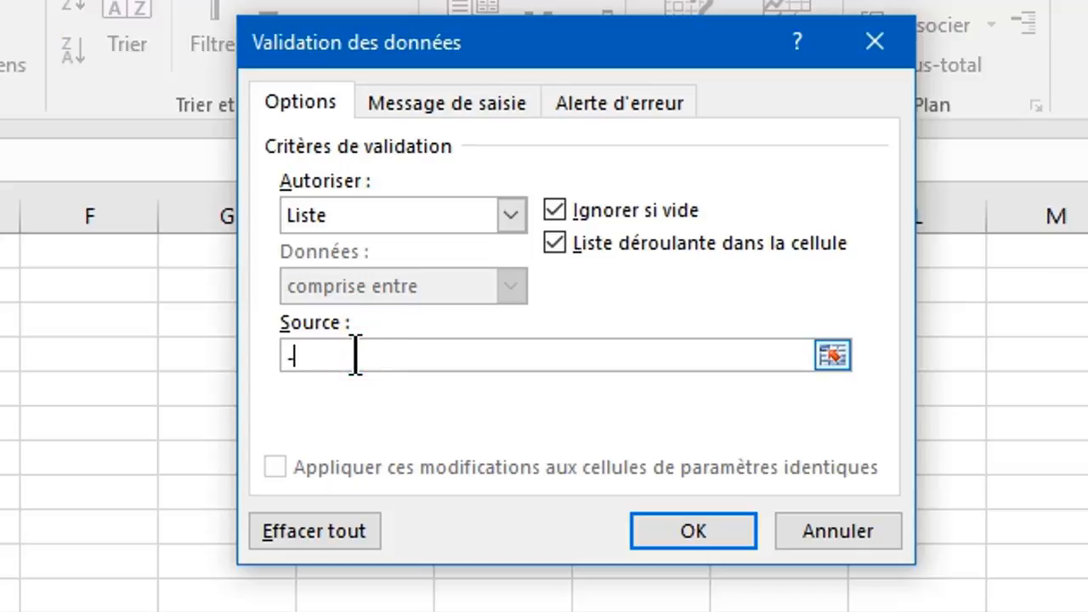
pyautogui.write('---')
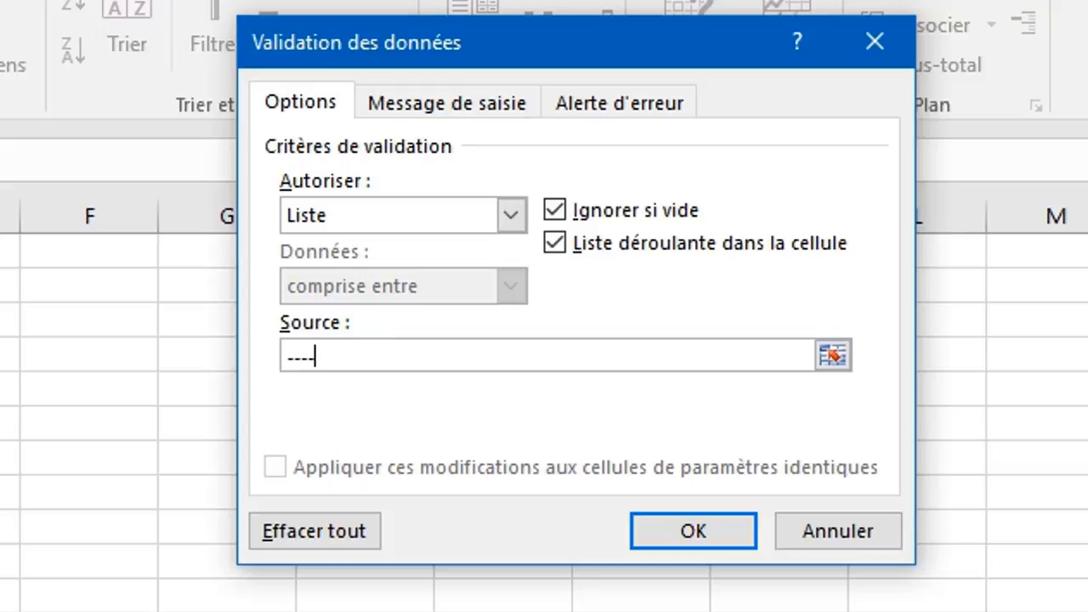
pyautogui.write(';')
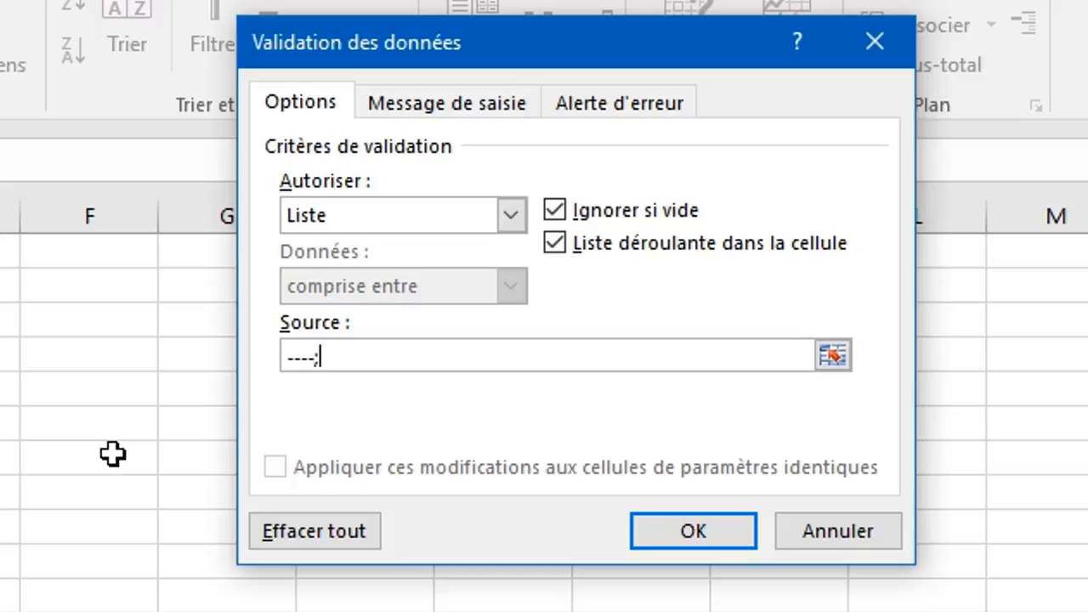
pyautogui.write(' Mr; Mme')
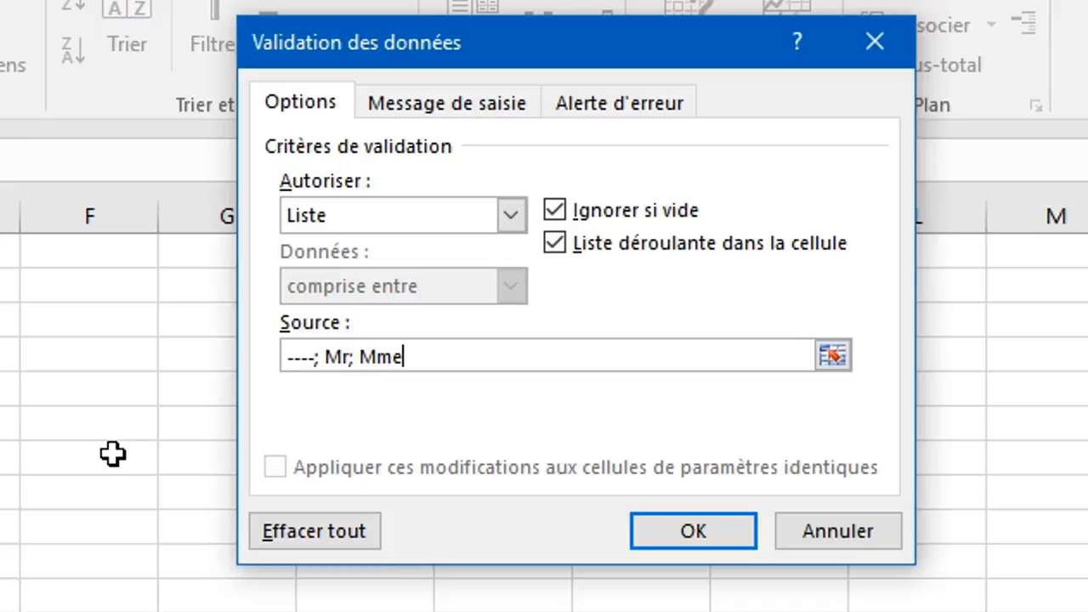
pyautogui.write('; Melle')
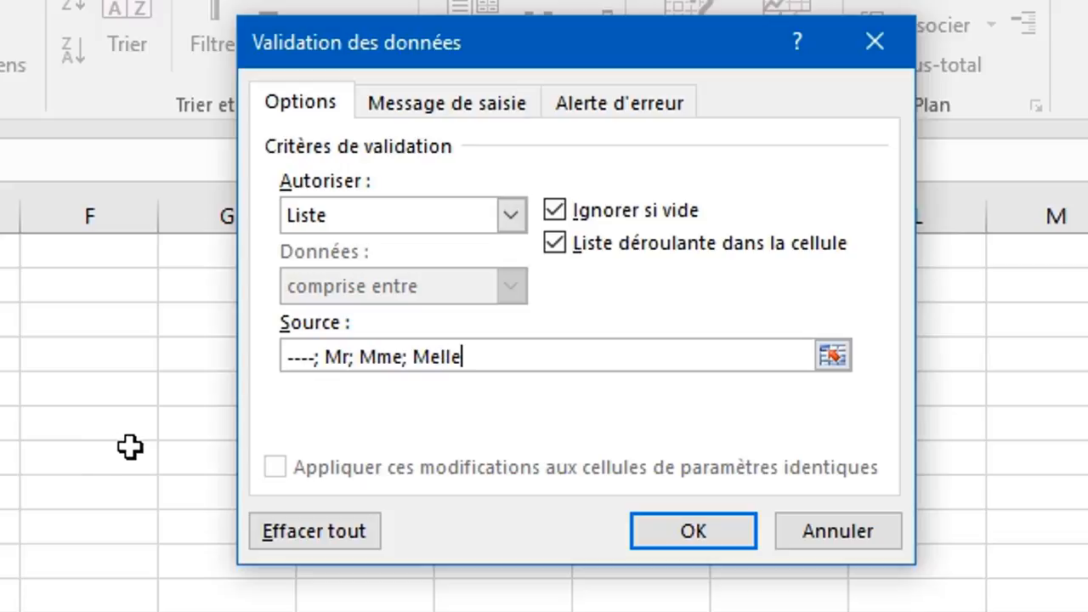
# Define the validation's input message with the title "Civilité" and the text "Choisir une Civilité".
pyautogui.click(476, 106)
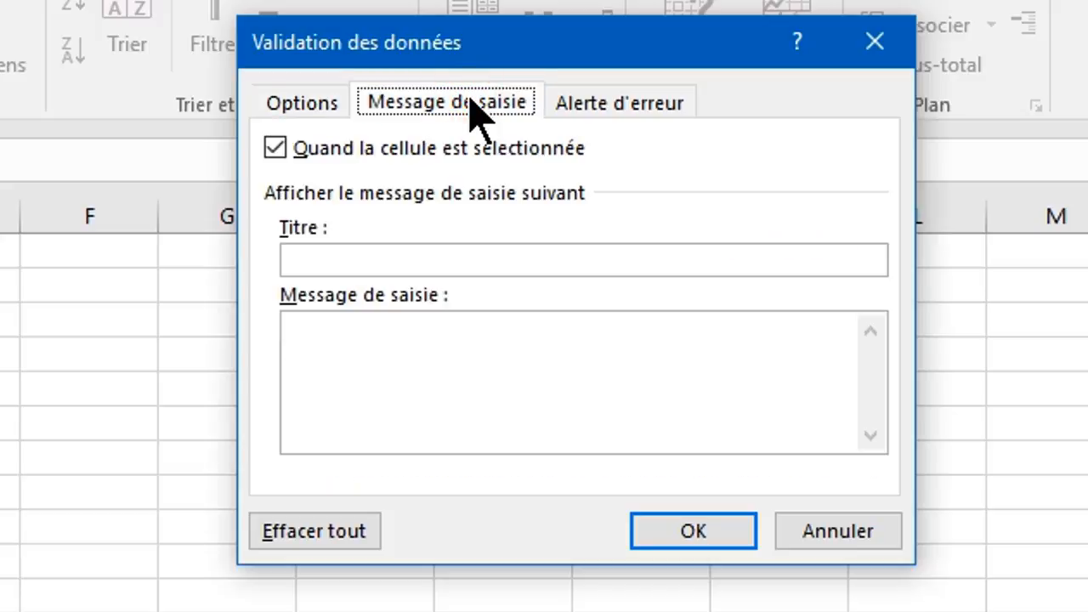
pyautogui.click(346, 257)
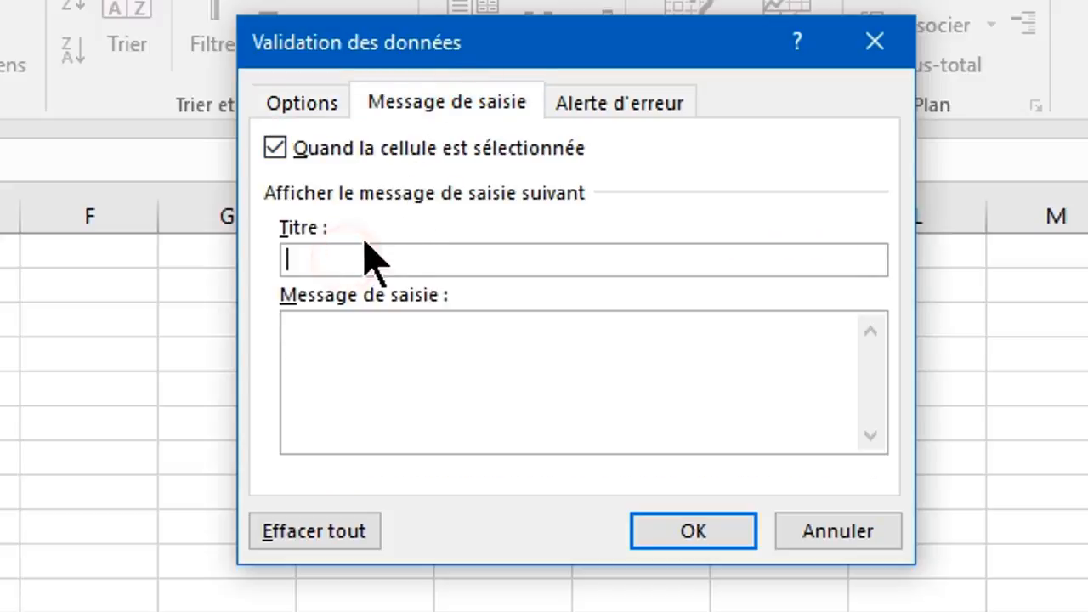
pyautogui.write('Civilité')
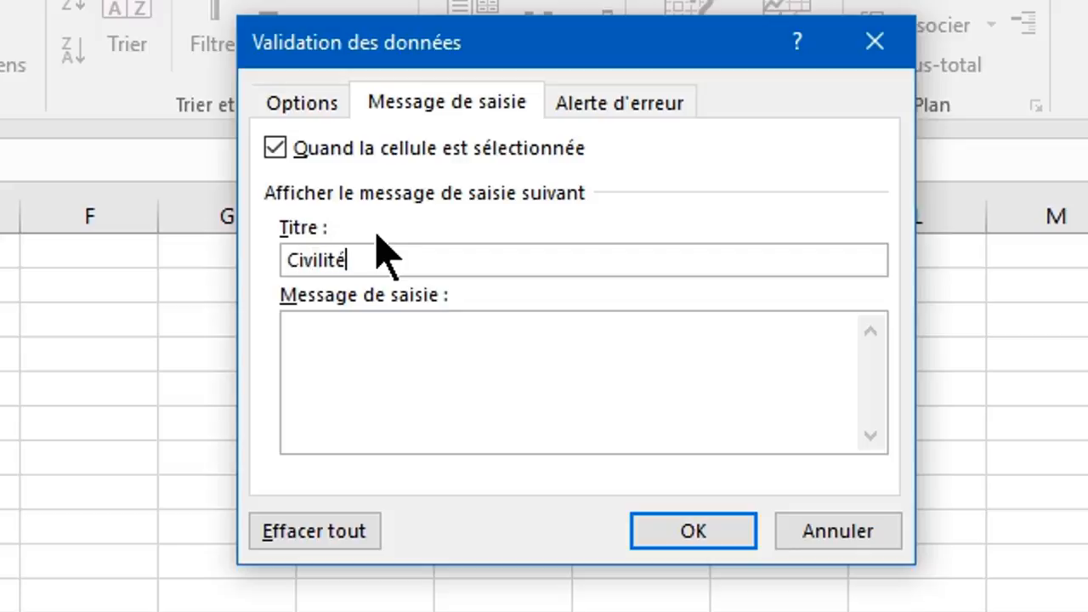
pyautogui.click(315, 331)
pyautogui.write('Choisir une ')
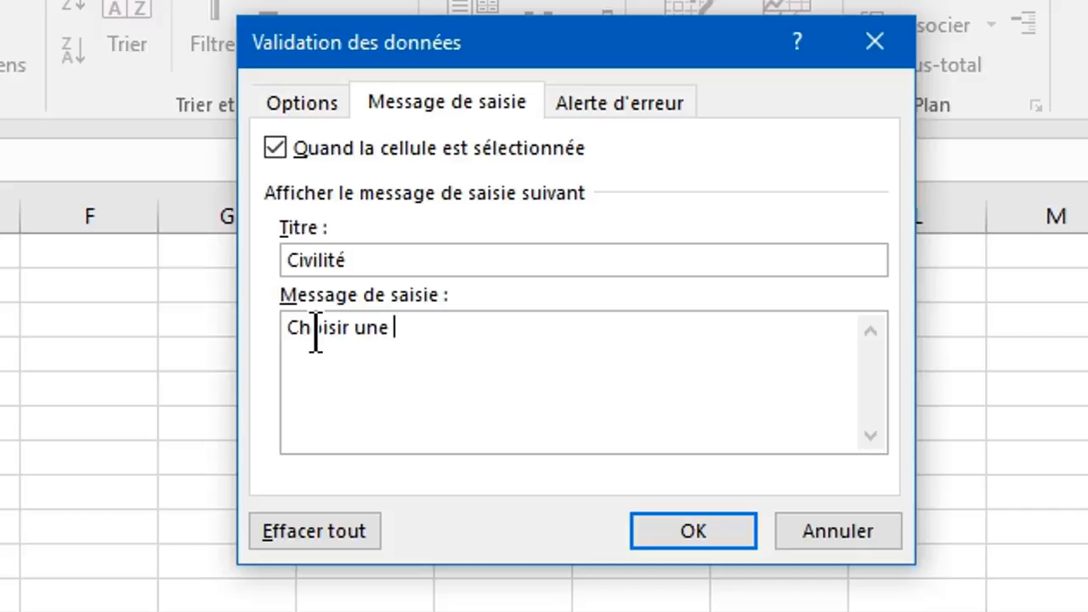
pyautogui.write('Civilité')
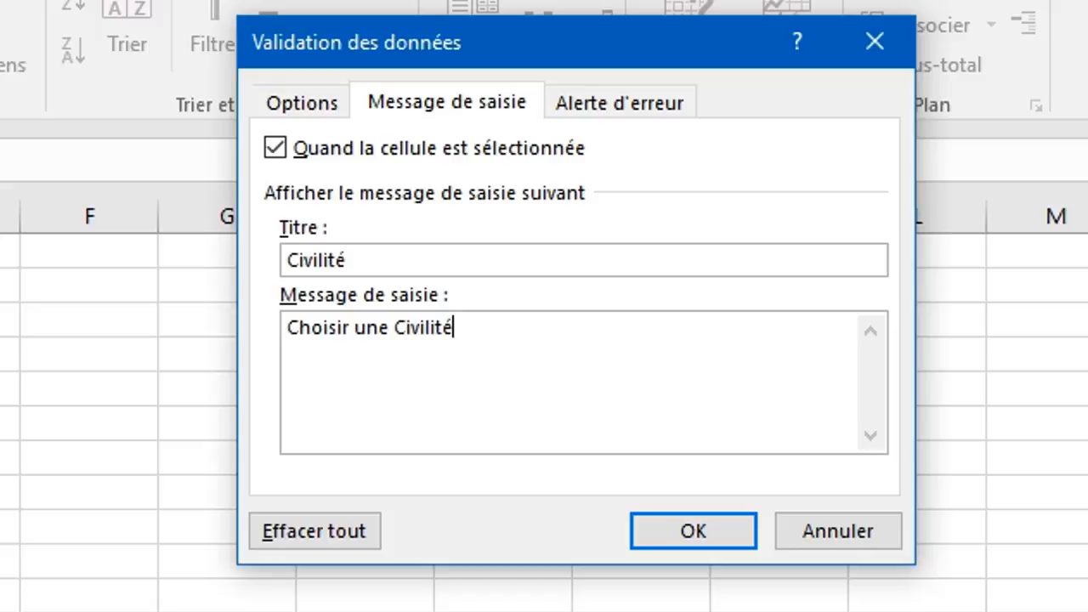
# Define an Informations-style error alert titled "Civilité" with the message "Choix erroné", and apply the validation settings.
pyautogui.click(625, 103)
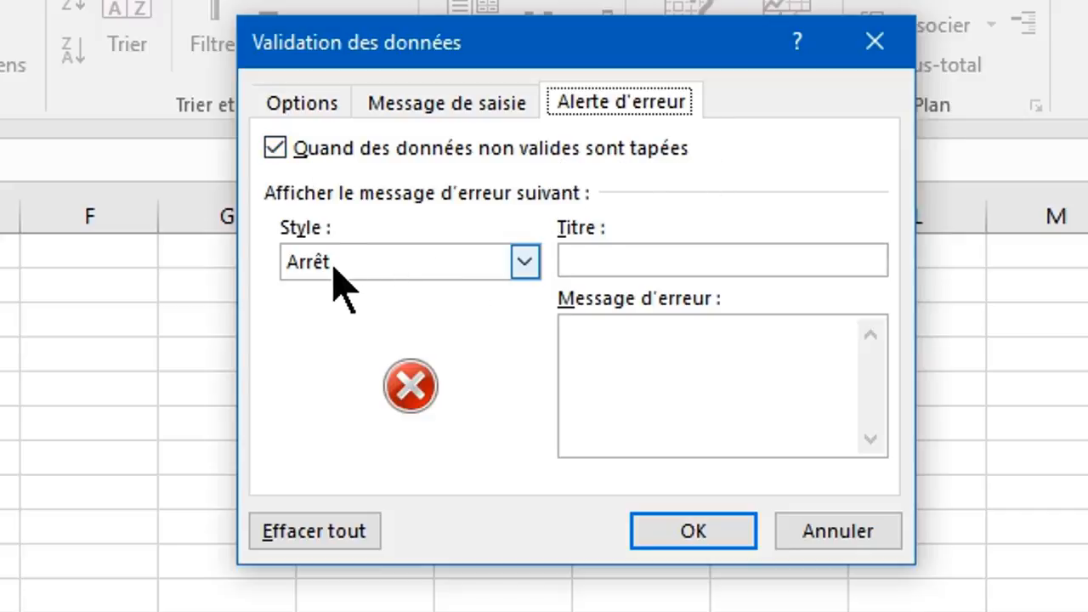
pyautogui.click(521, 260)
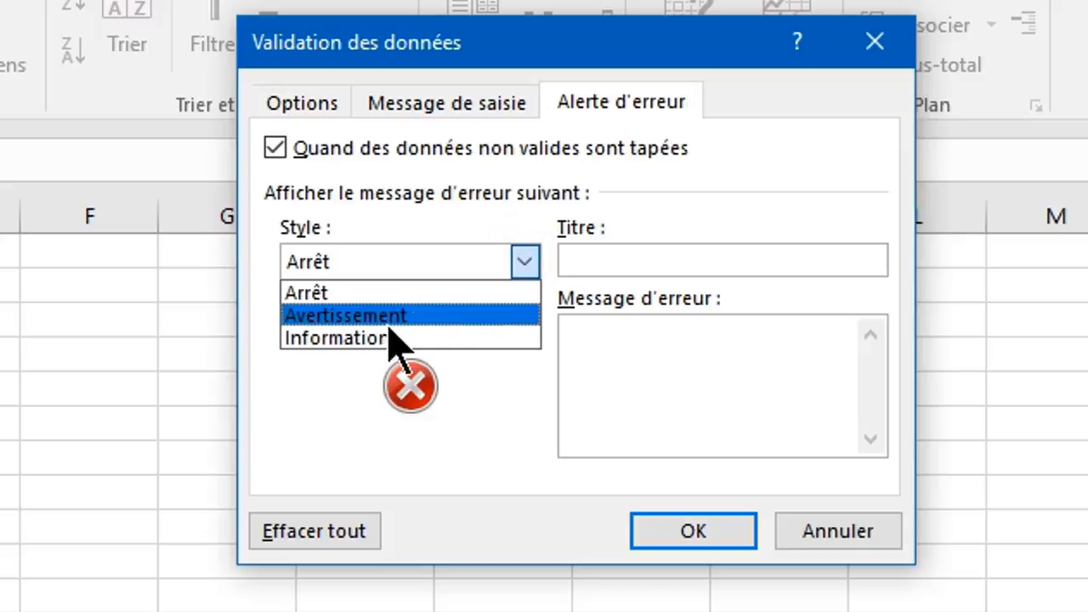
pyautogui.click(349, 340)
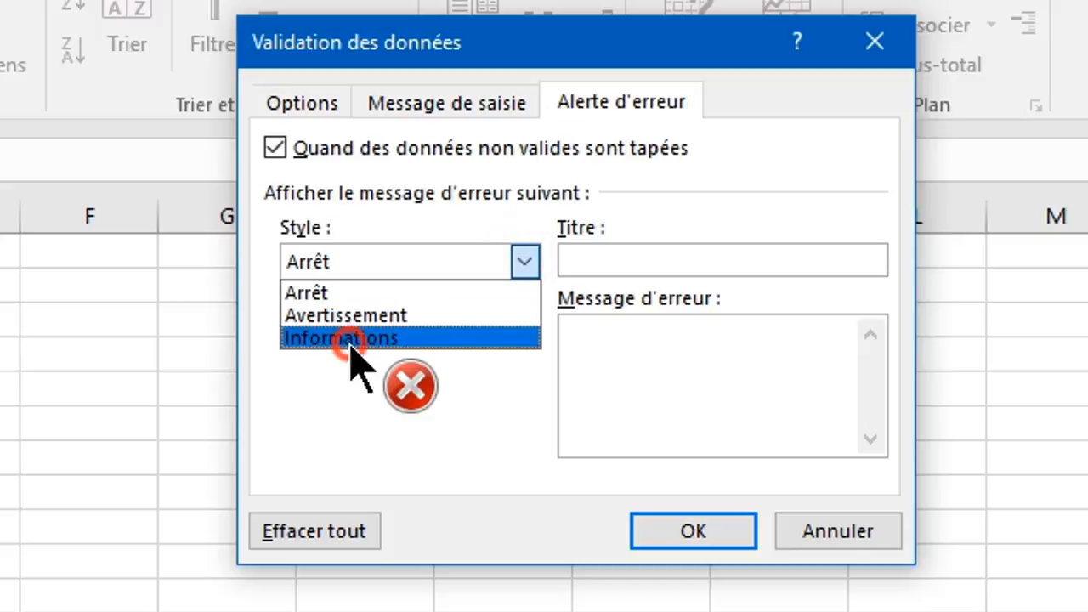
pyautogui.click(587, 257)
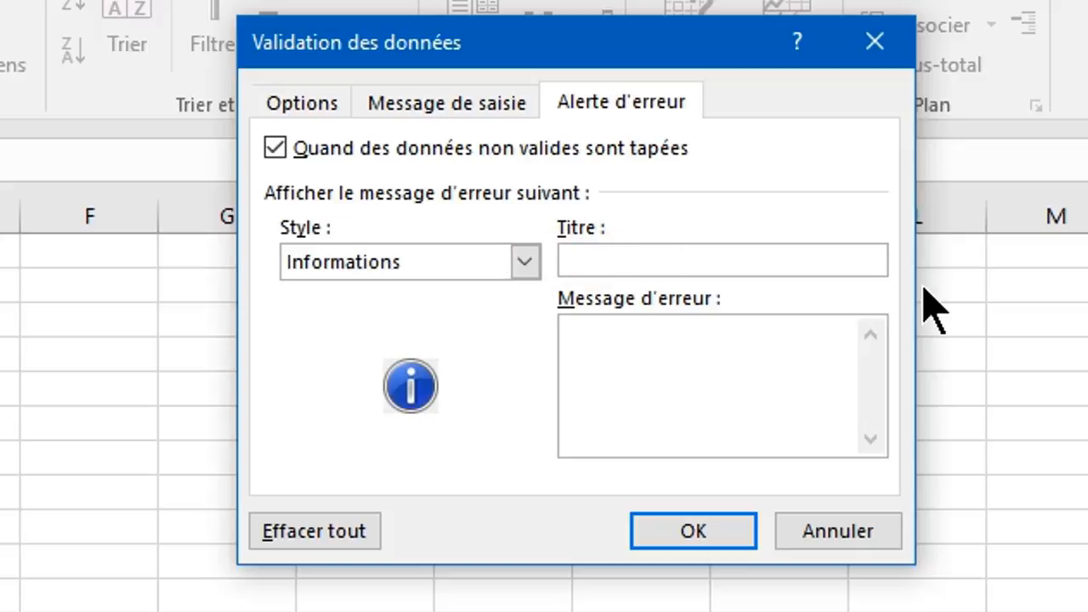
pyautogui.write('Civilité')
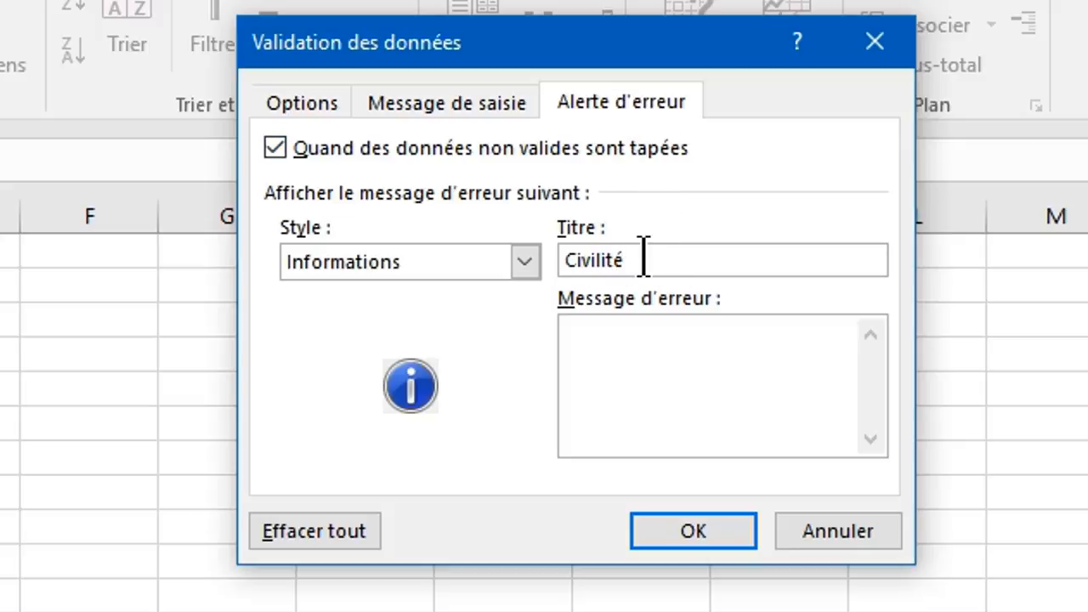
pyautogui.click(606, 351)
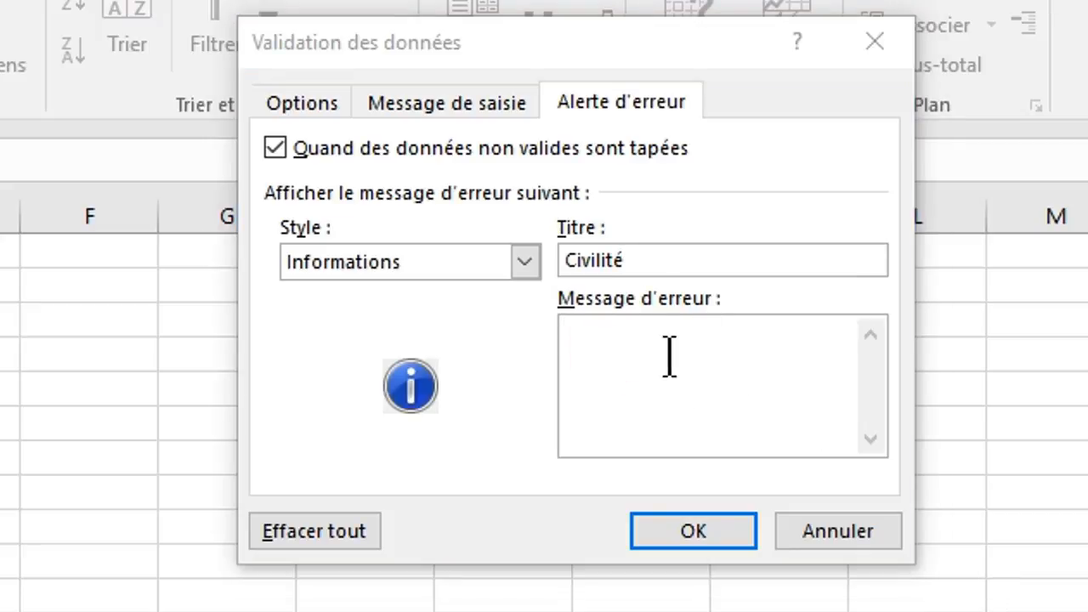
pyautogui.write('Ch')
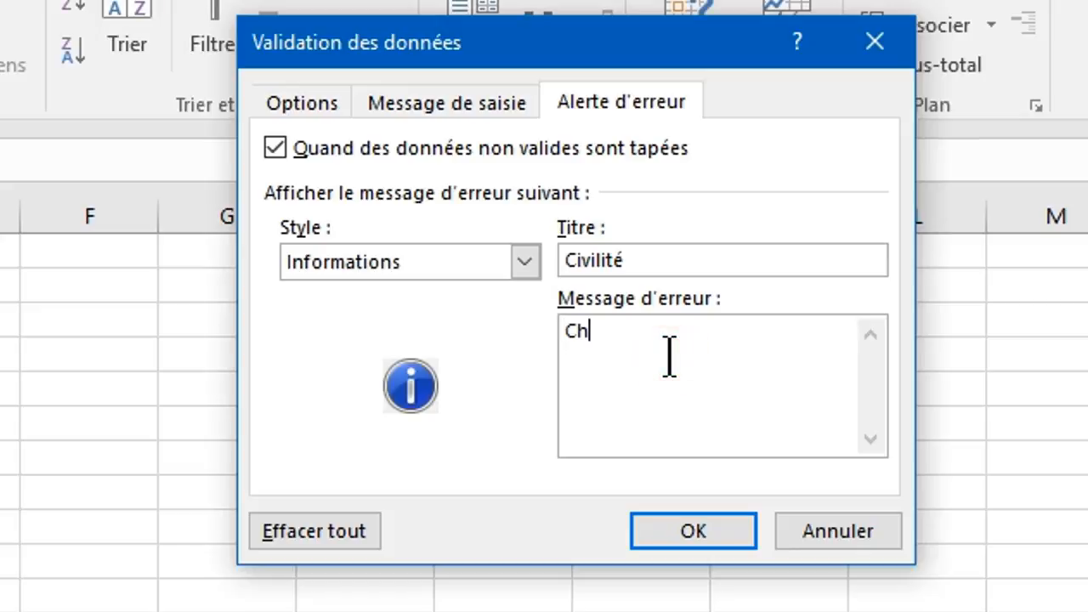
pyautogui.write('oix erroné')
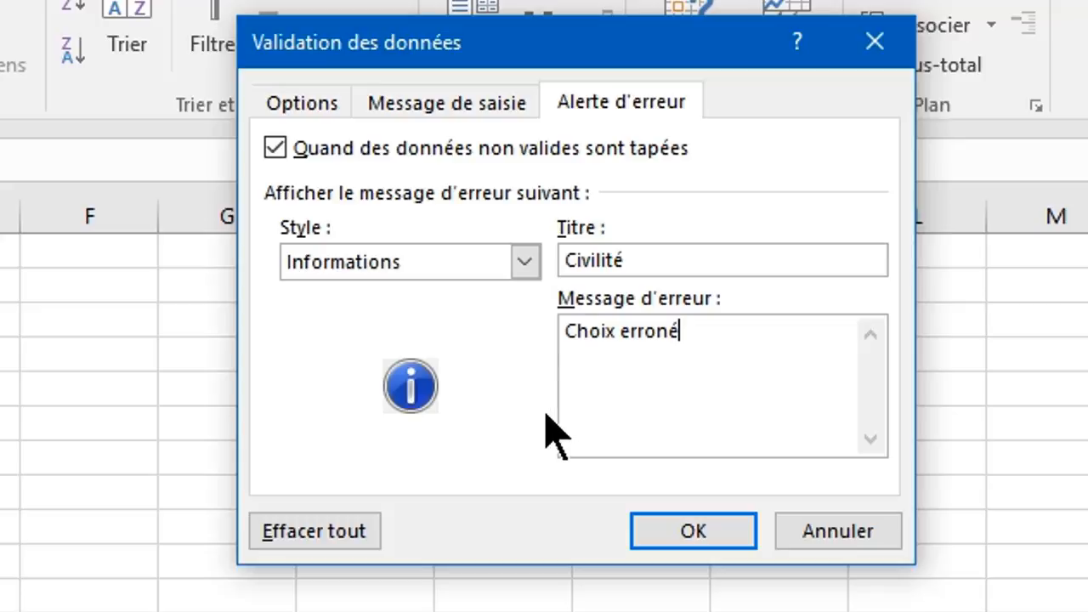
pyautogui.click(457, 100)
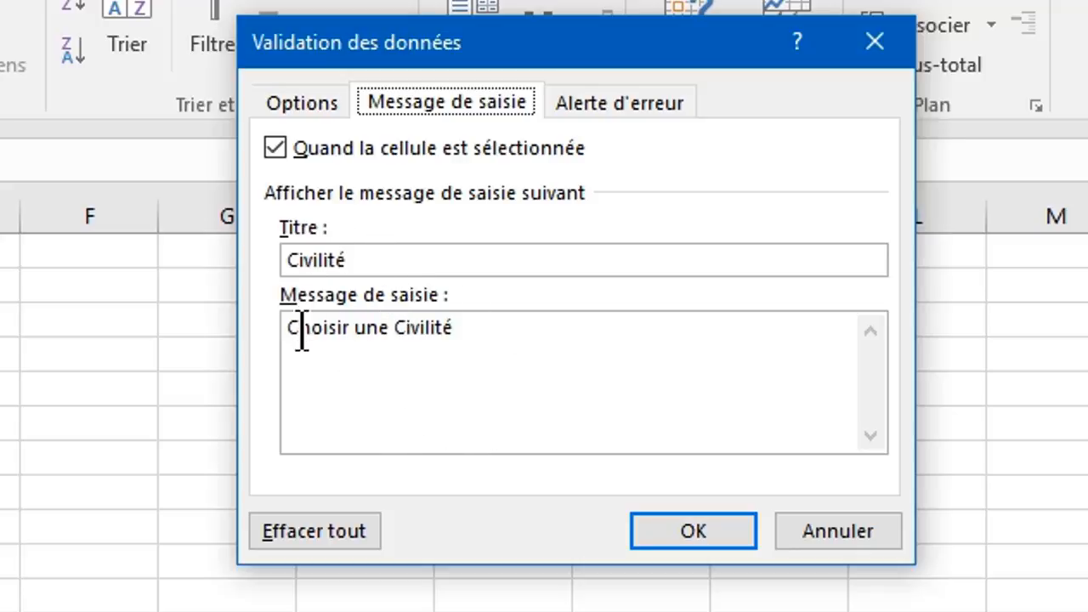
pyautogui.click(299, 102)
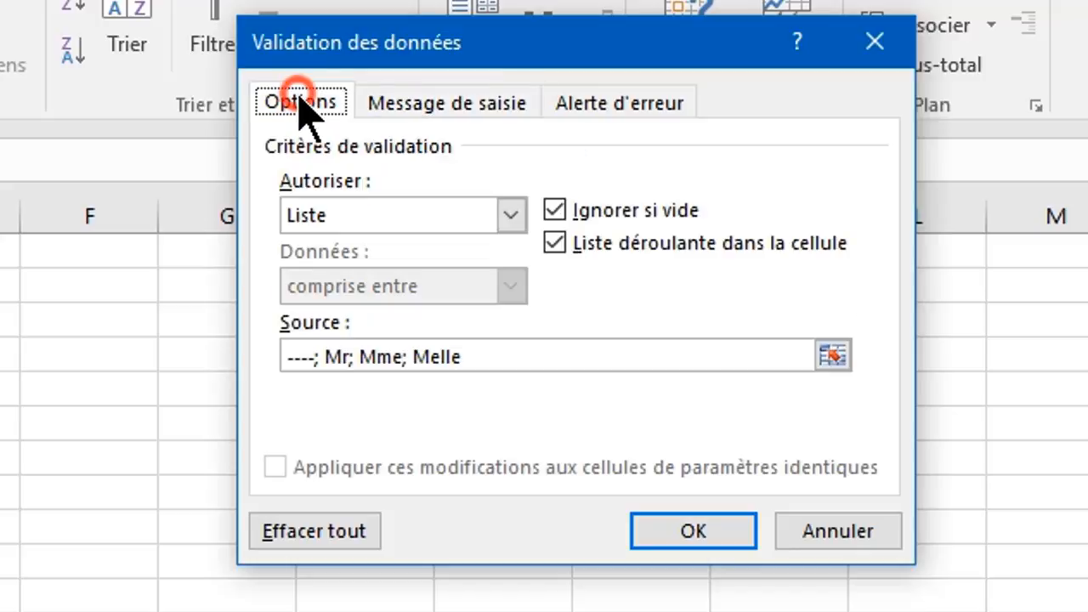
pyautogui.click(702, 527)
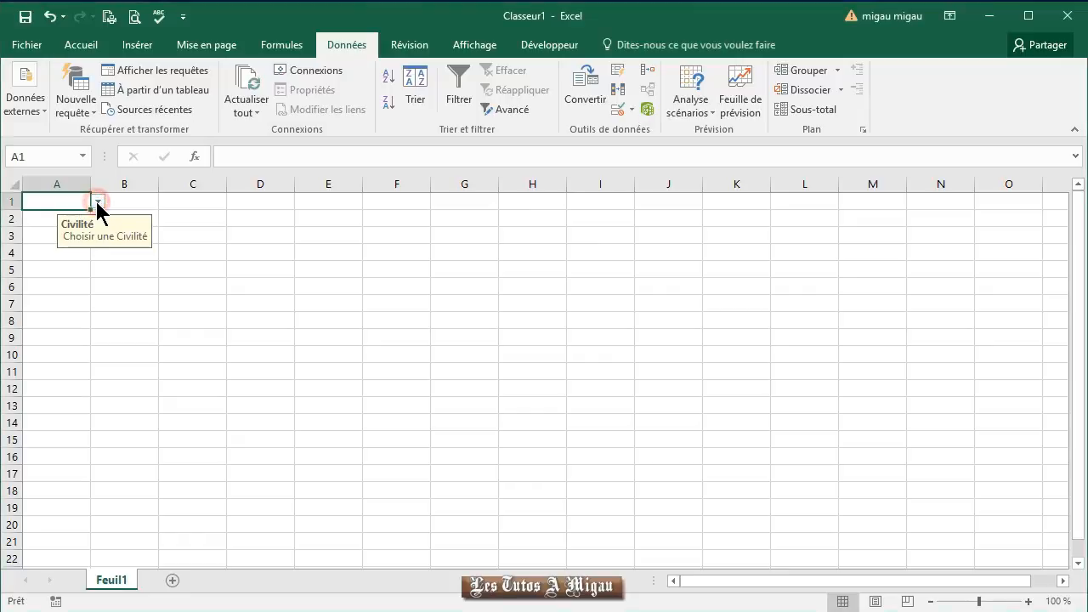
# Try the "----" entry of the drop-down list in cell A1, and choose "Mr" as the cell's value.
pyautogui.click(99, 204)
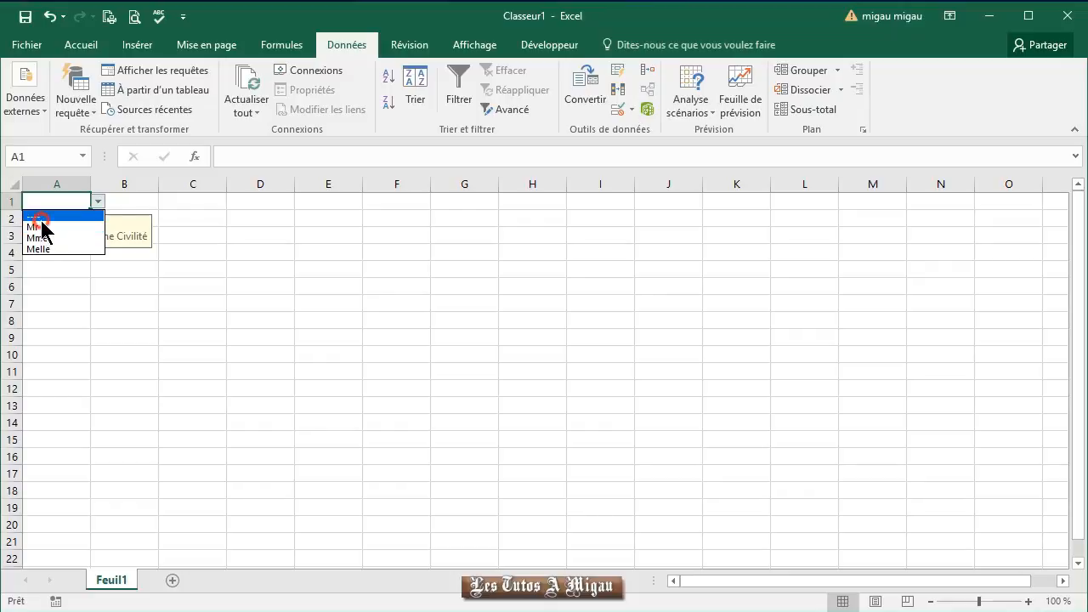
pyautogui.click(41, 219)
pyautogui.click(98, 202)
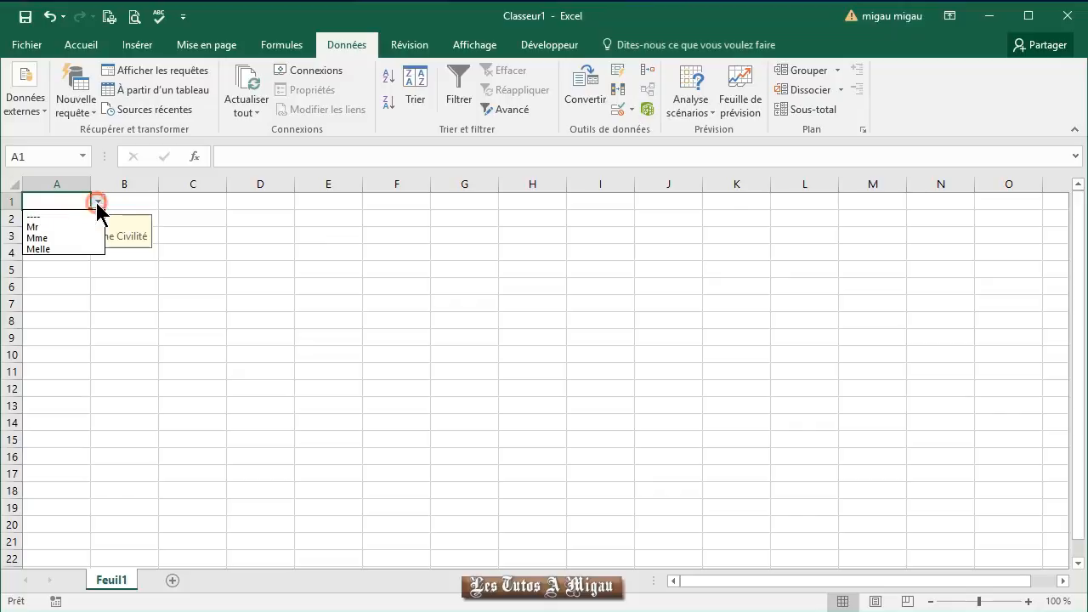
pyautogui.click(43, 216)
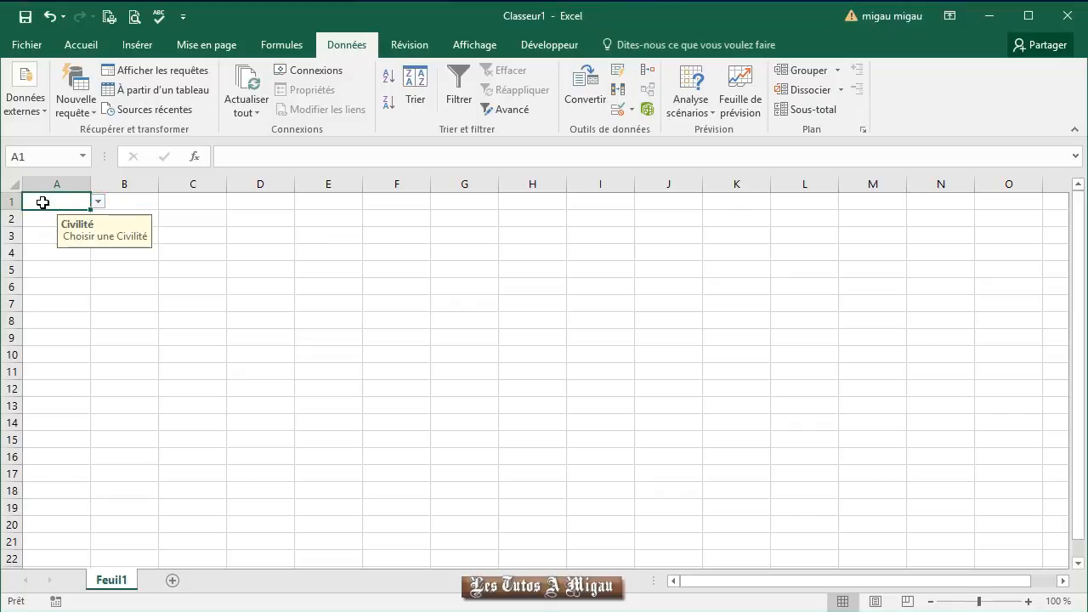
pyautogui.click(98, 201)
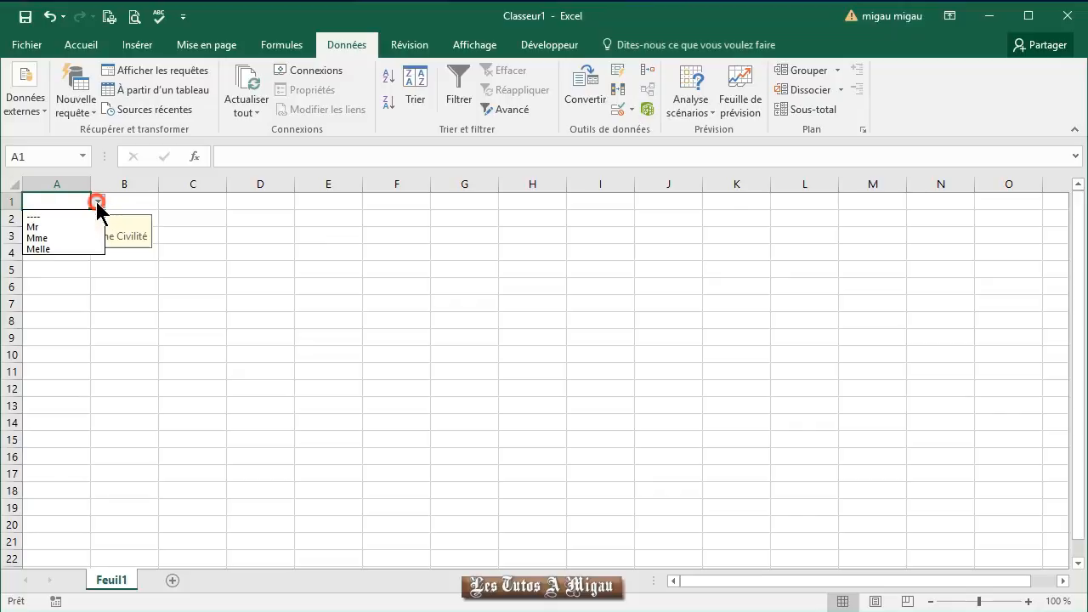
pyautogui.click(34, 226)
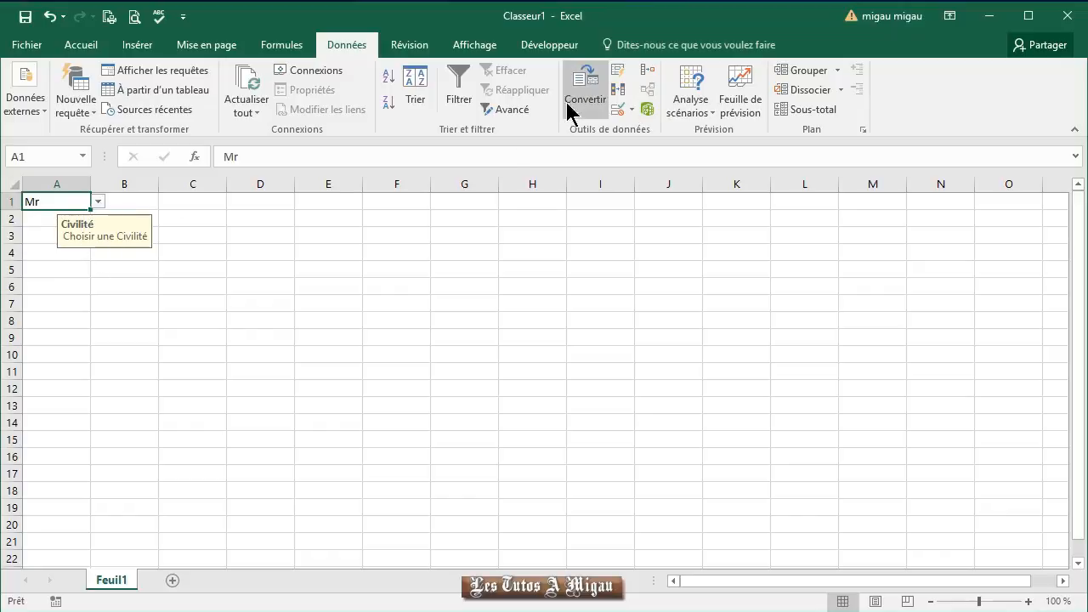
# Clear the title of A1's validation input message and disable showing the message when the cell is selected.
pyautogui.click(630, 111)
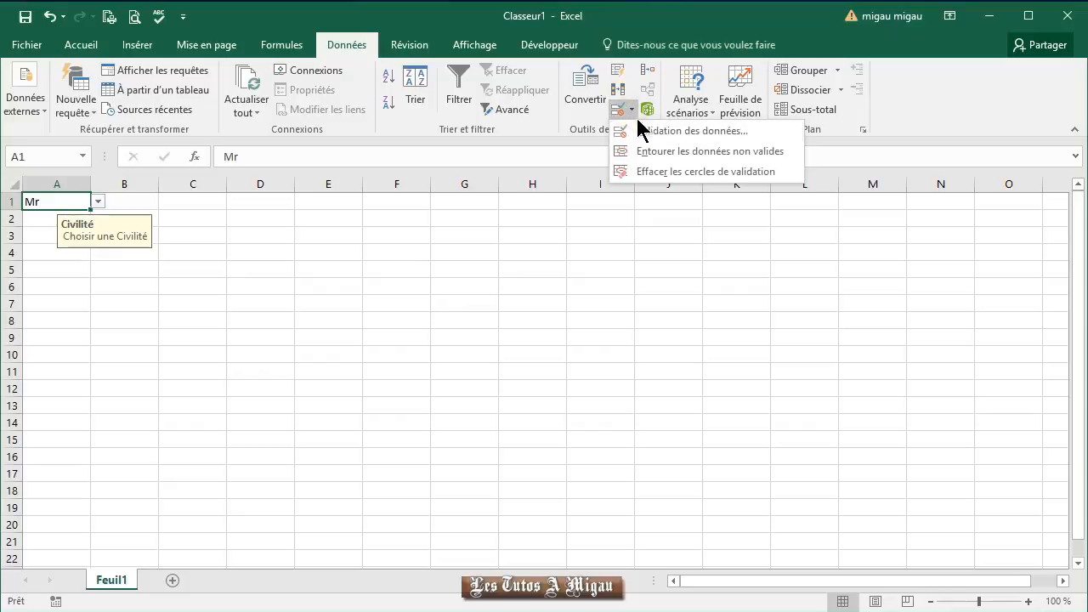
pyautogui.click(656, 132)
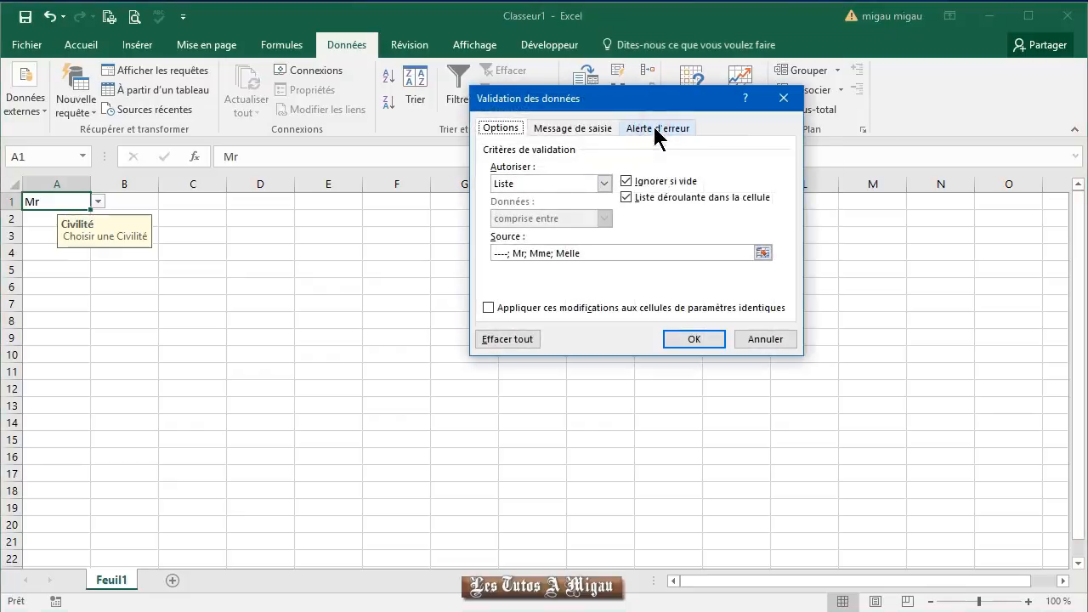
pyautogui.click(570, 128)
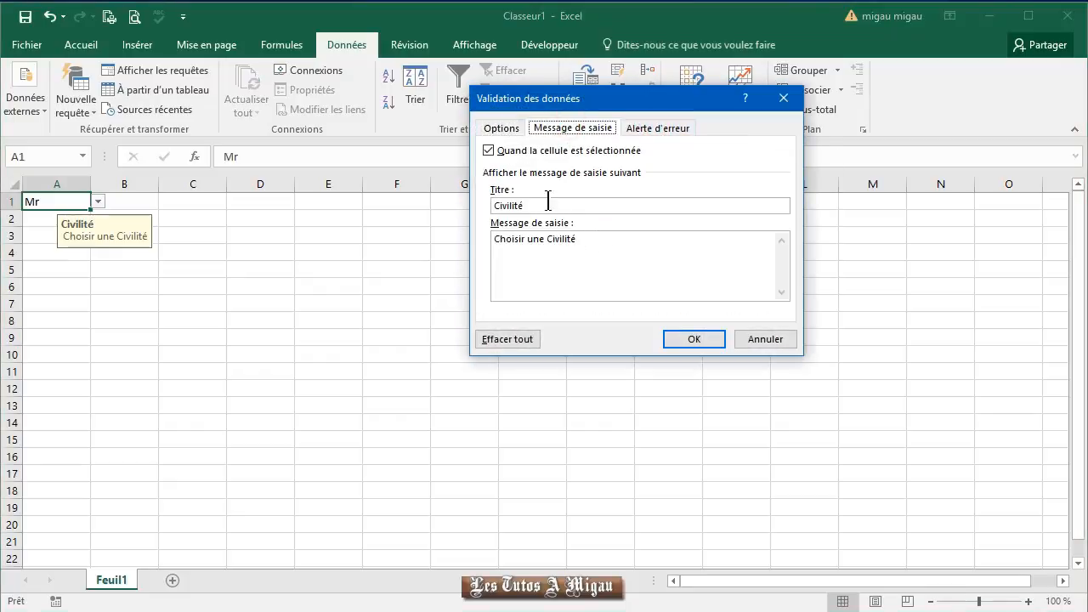
pyautogui.moveTo(548, 205); pyautogui.dragTo(481, 205)
pyautogui.press('Delete')
pyautogui.click(488, 150)
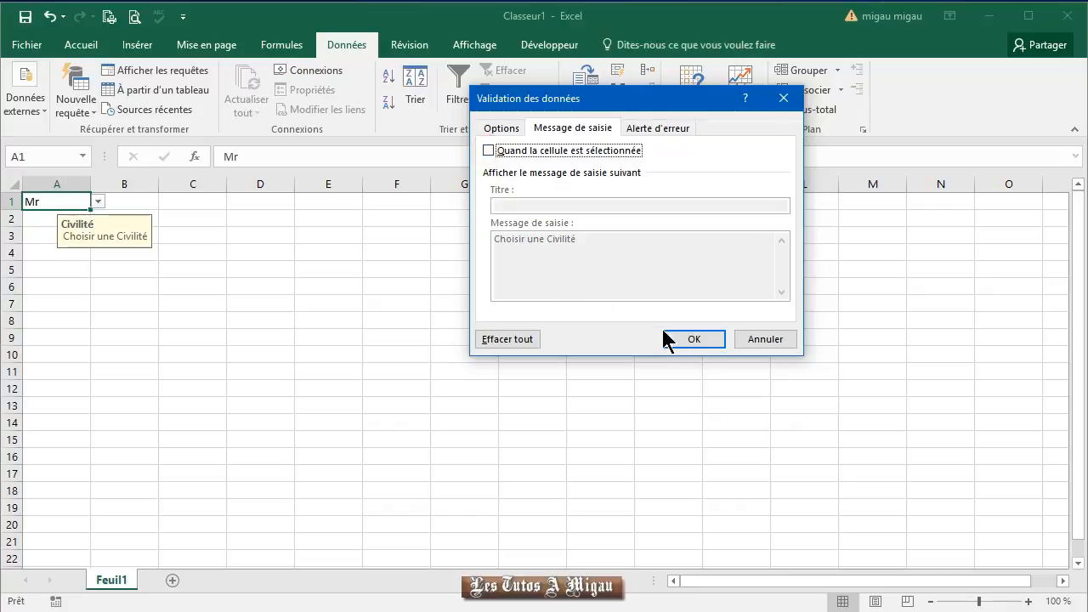
pyautogui.click(704, 341)
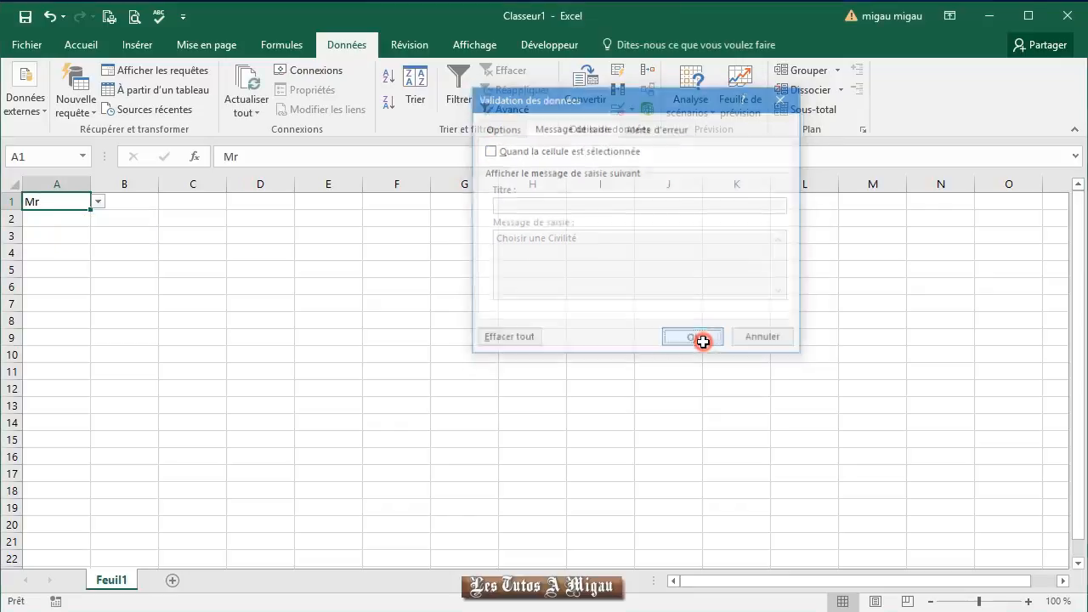
# Select A1 and several cells below it in column A to check whether an input message appears.
pyautogui.click(59, 222)
pyautogui.click(80, 204)
pyautogui.click(69, 223)
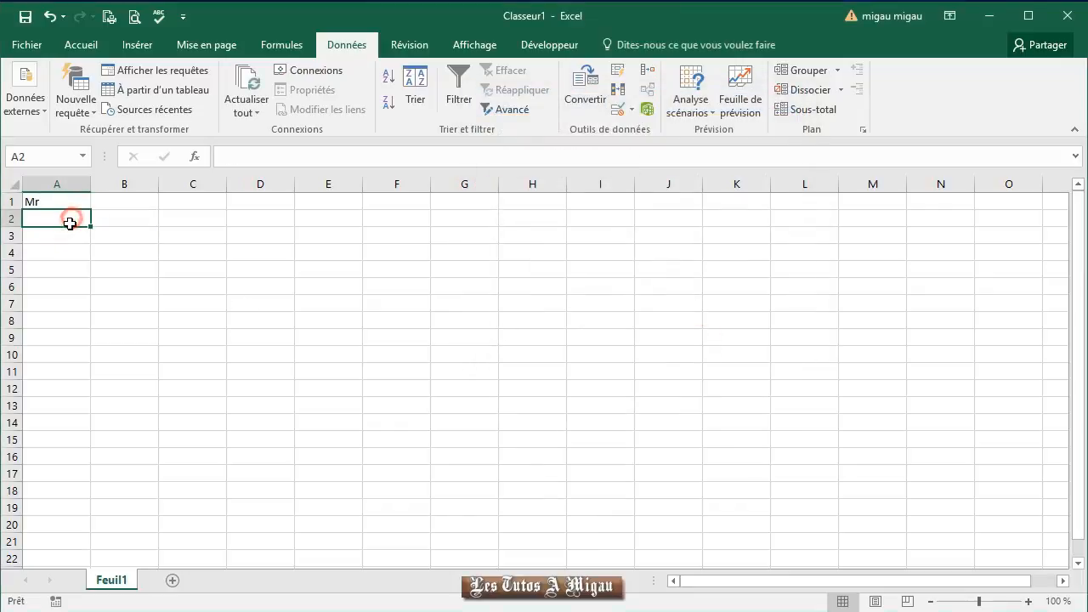
pyautogui.click(71, 236)
pyautogui.click(75, 286)
pyautogui.click(56, 340)
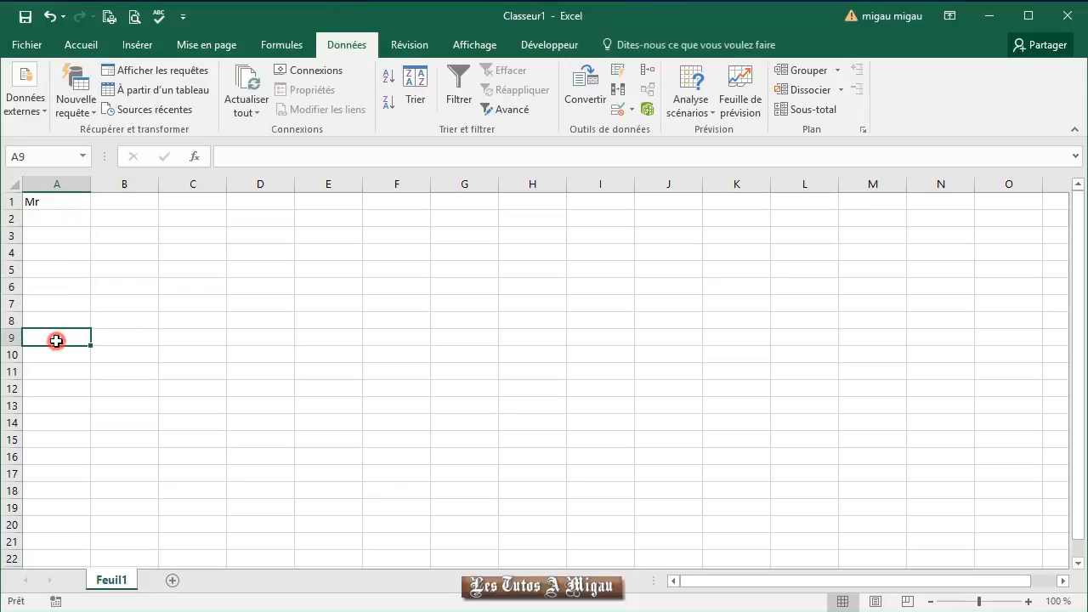
# Fill cell A1's "Mr" value and its drop-down list down column A through A20.
pyautogui.click(70, 271)
pyautogui.click(73, 217)
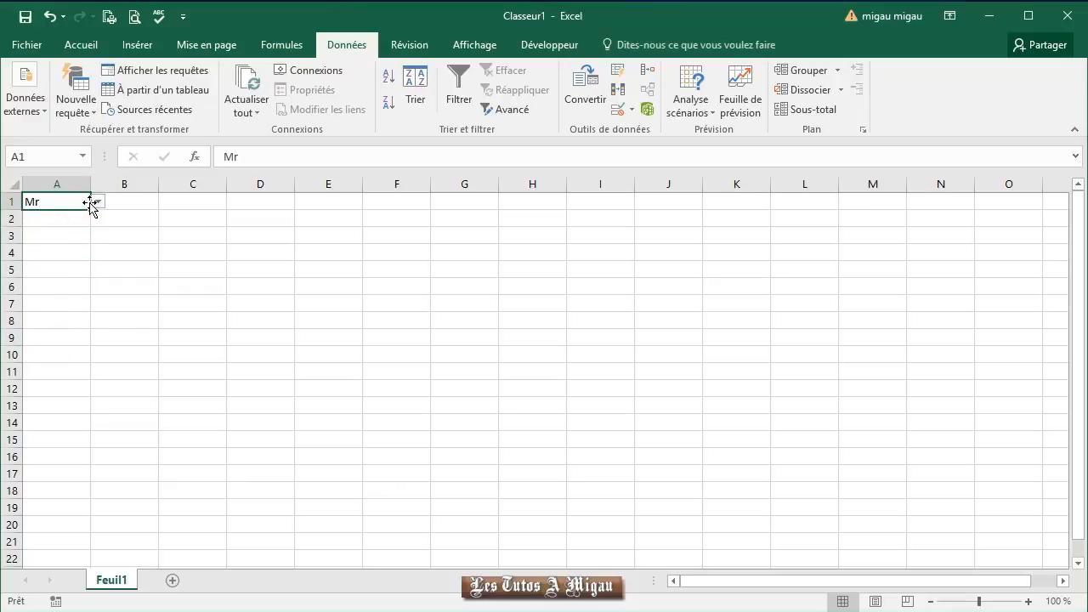
pyautogui.moveTo(92, 210); pyautogui.dragTo(90, 526)
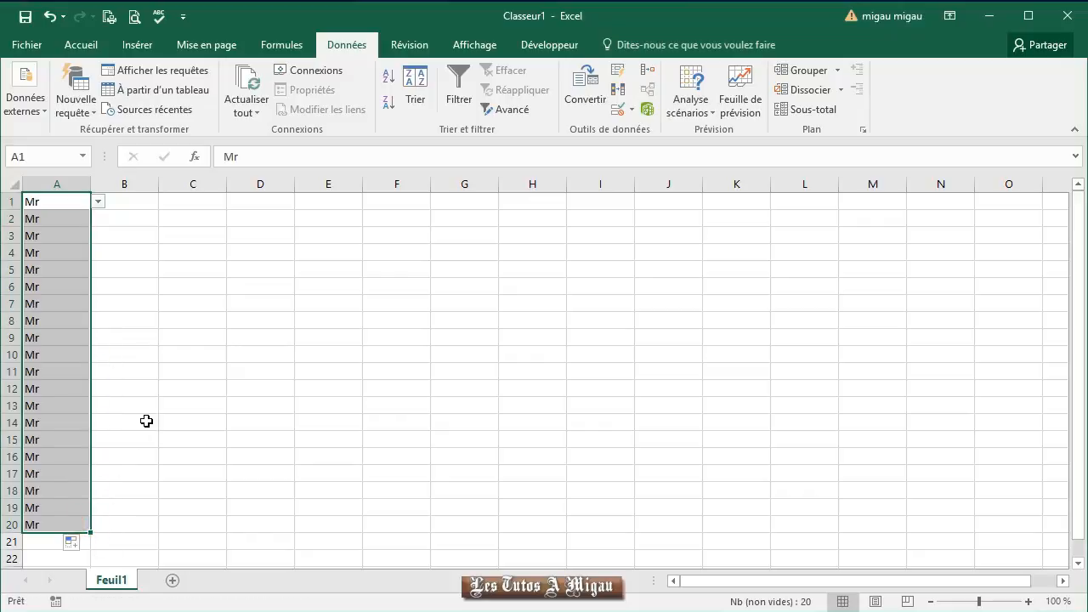
# Choose the "----" entry from A1's drop-down list and fill the cell down through A20.
pyautogui.click(98, 202)
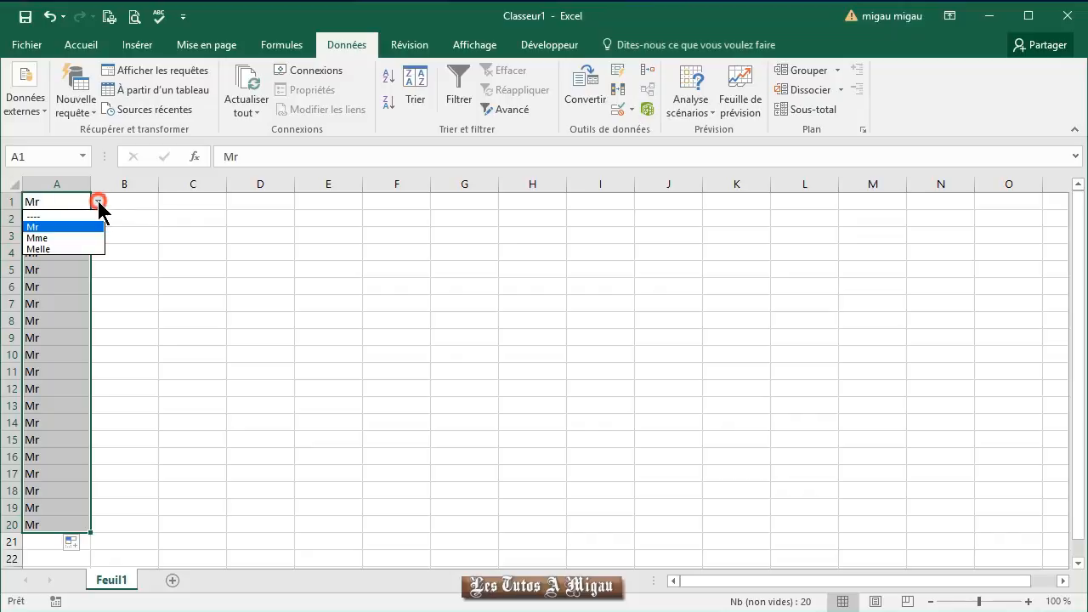
pyautogui.click(47, 216)
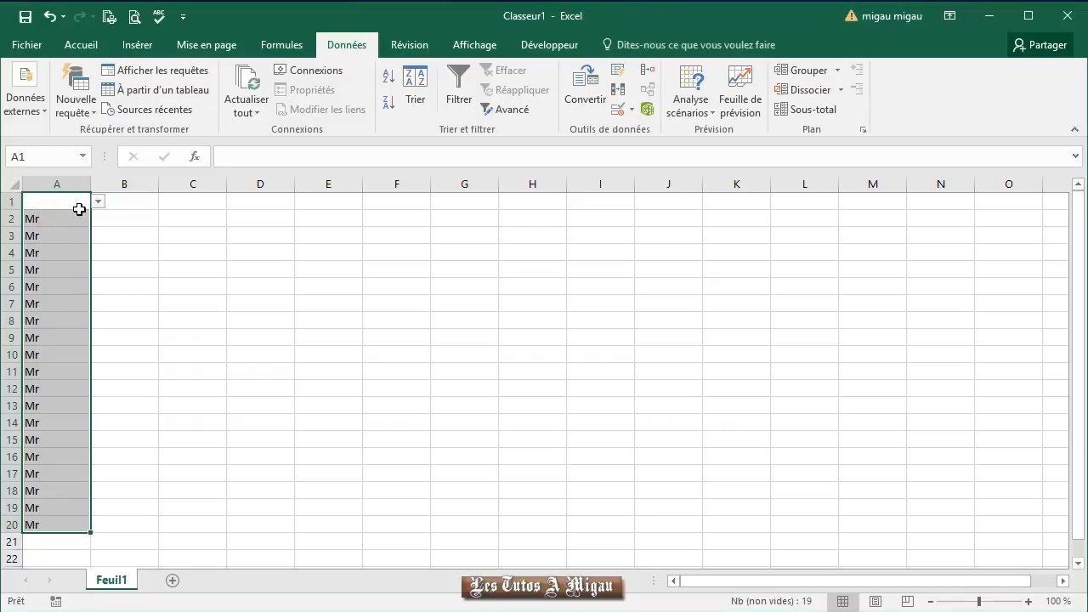
pyautogui.click(66, 202)
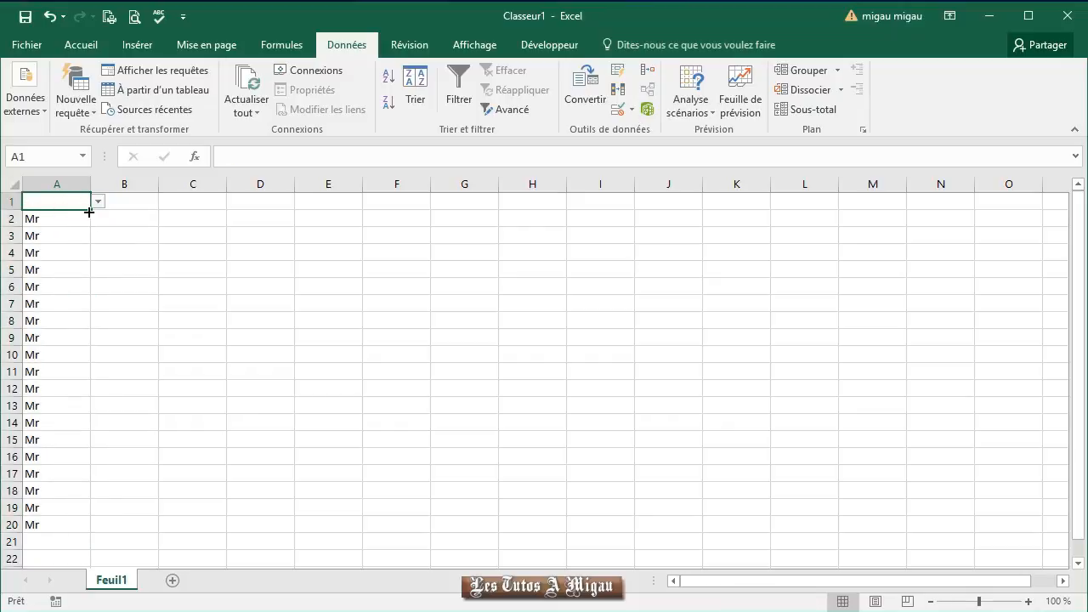
pyautogui.moveTo(89, 212); pyautogui.dragTo(92, 525)
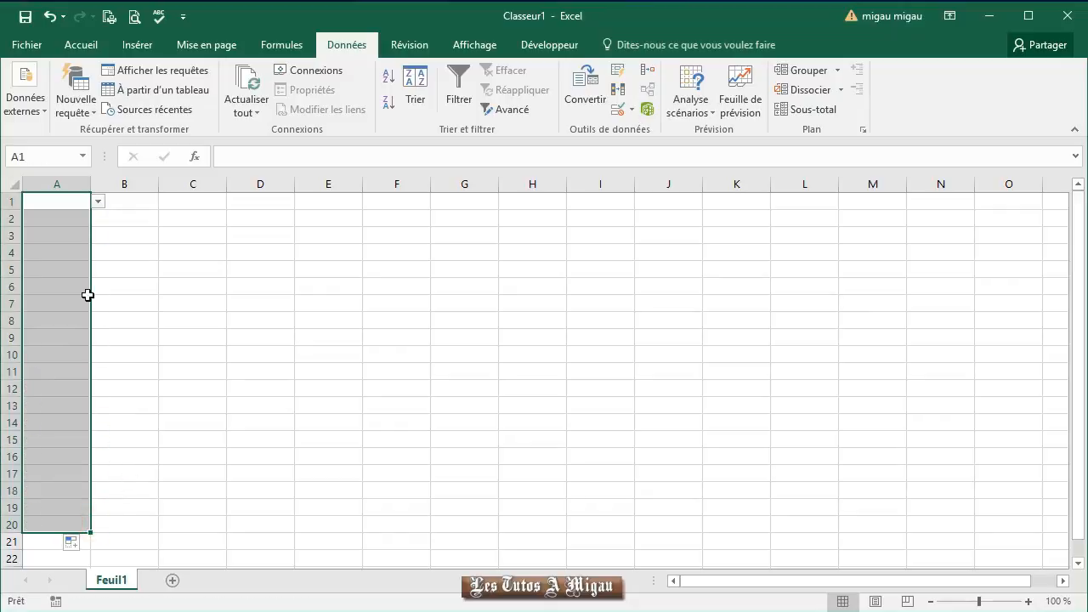
# Select various cells between A1 and A20 to check whether each one offers the drop-down list.
pyautogui.click(83, 284)
pyautogui.click(71, 344)
pyautogui.click(54, 453)
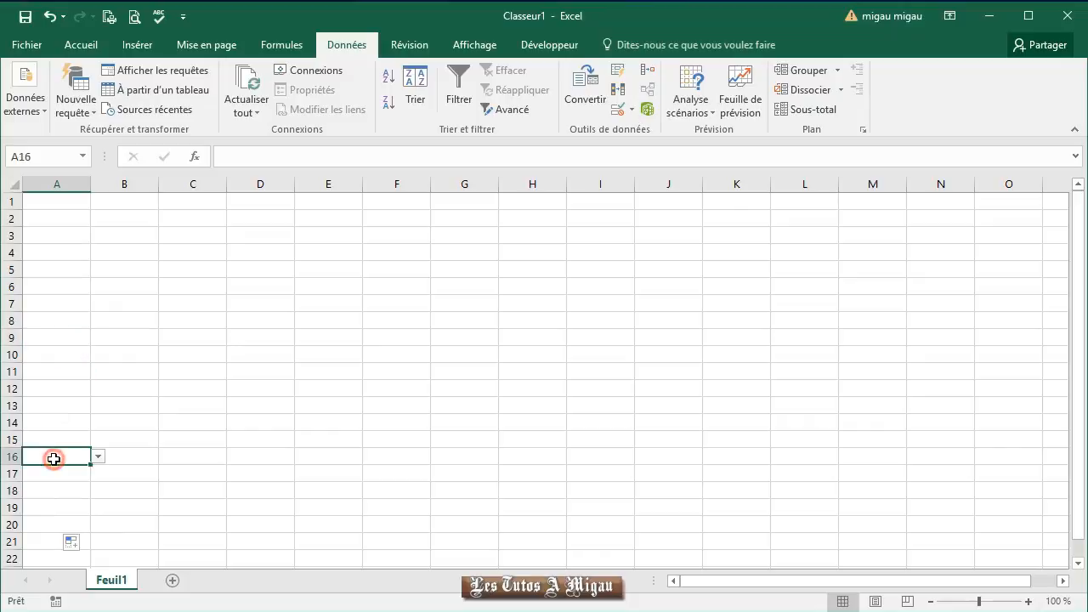
pyautogui.click(47, 406)
pyautogui.click(36, 355)
pyautogui.click(40, 250)
pyautogui.click(35, 208)
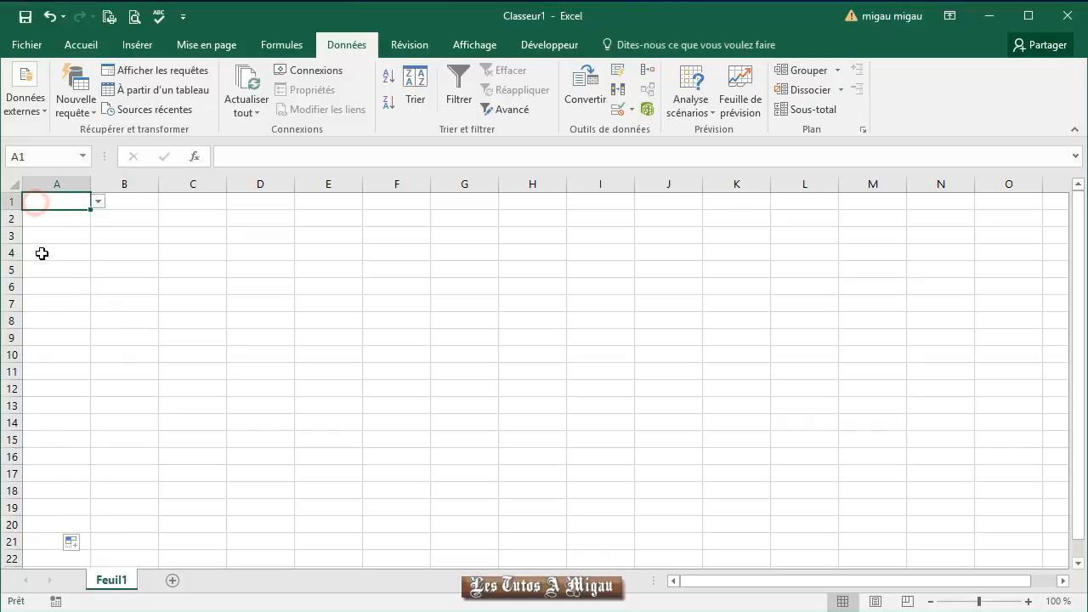
pyautogui.click(51, 459)
pyautogui.click(58, 507)
pyautogui.click(59, 474)
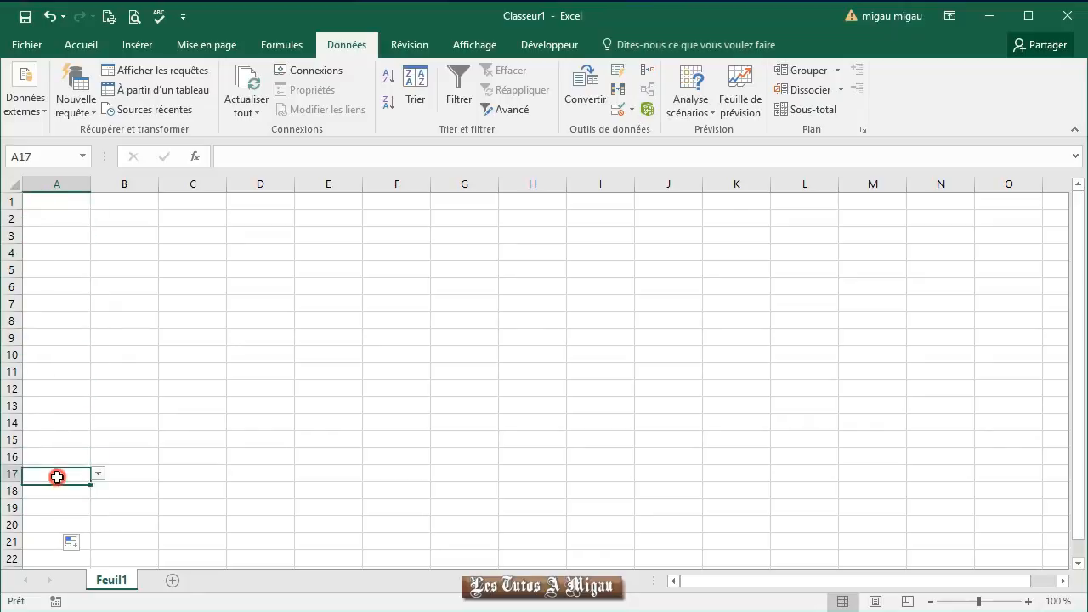